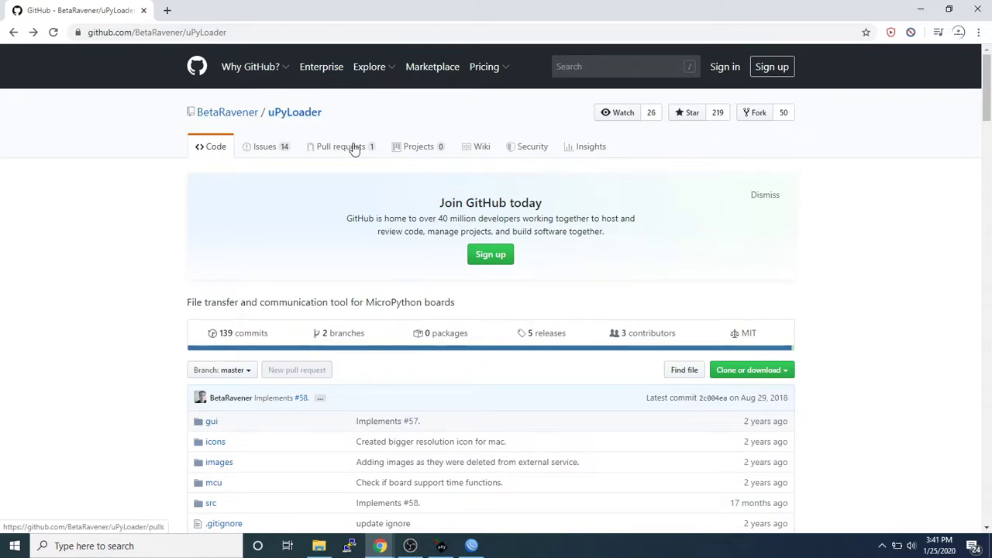
Step: Open the releases page of the uPyLoader repository and view the downloadable assets of version 0.1.4
{"action": "scroll", "coordinate": [808, 262], "scroll_direction": "down", "scroll_amount": 1}
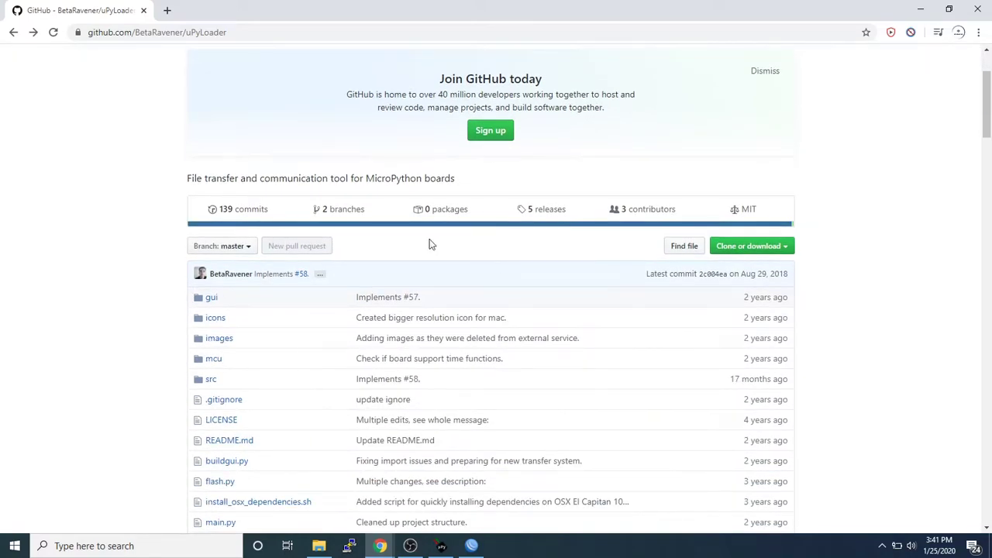
{"action": "left_click", "coordinate": [528, 210]}
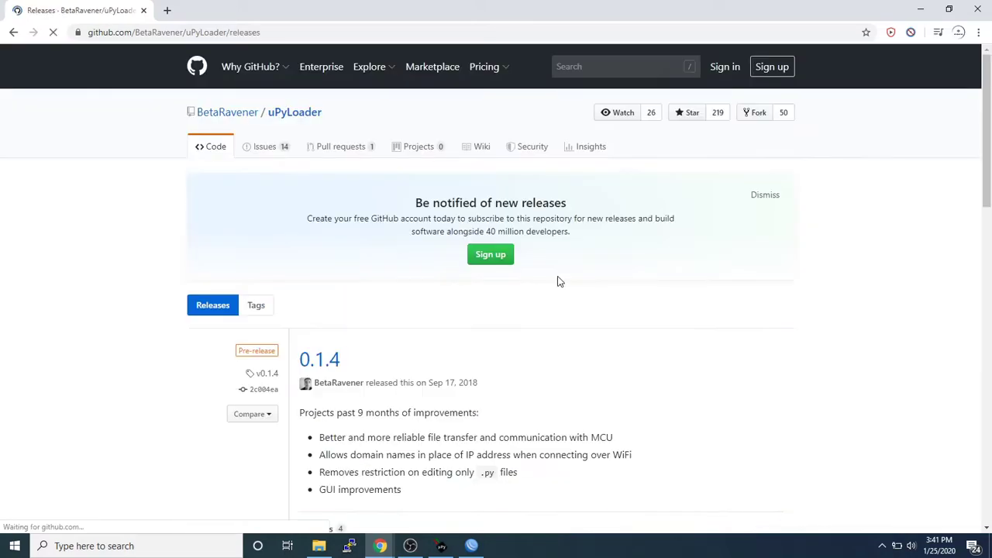
{"action": "scroll", "coordinate": [338, 323], "scroll_direction": "down", "scroll_amount": 3}
{"action": "left_click", "coordinate": [316, 283]}
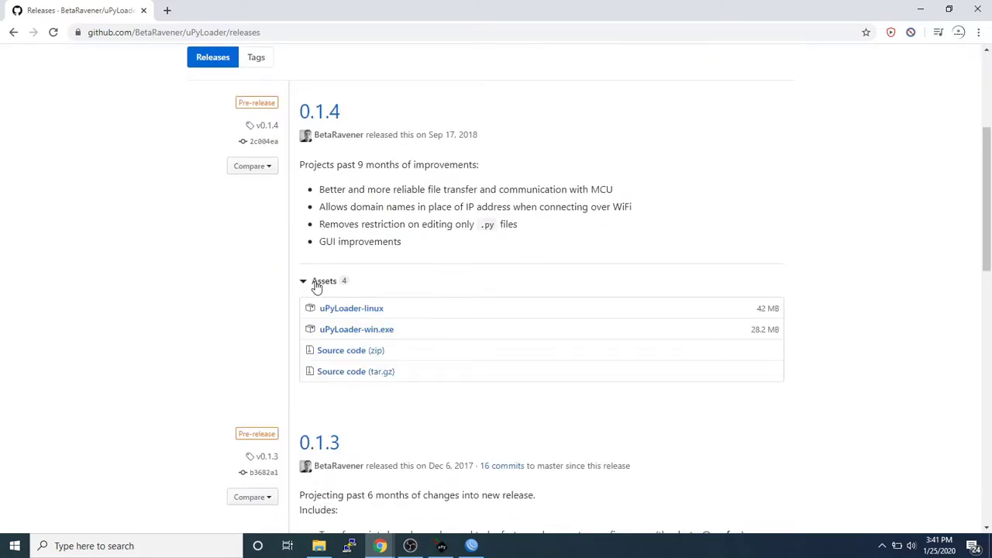
{"action": "scroll", "coordinate": [317, 285], "scroll_direction": "down", "scroll_amount": 1}
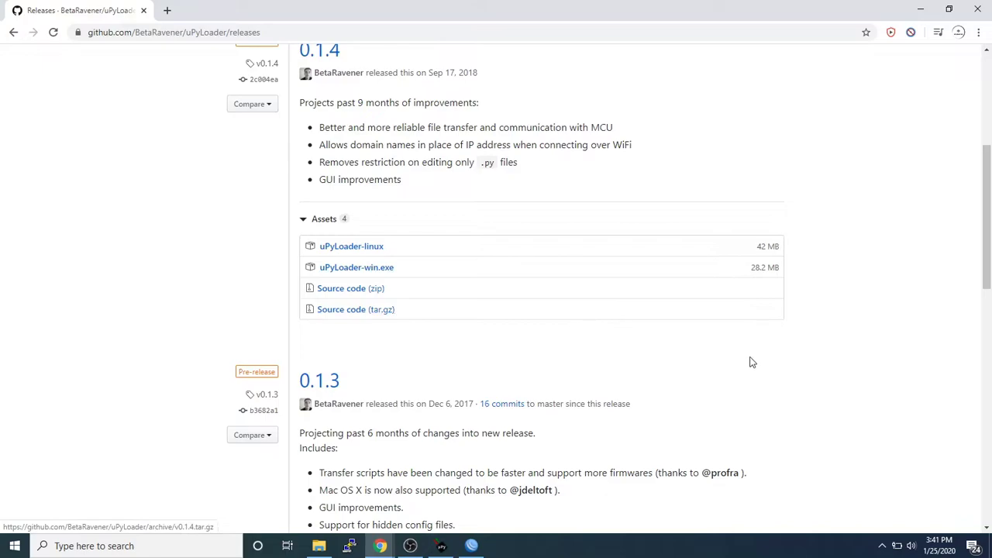
Step: Switch to uPyLoader, connect to the board on COM6, and initialise the transfer files on it
{"action": "left_click", "coordinate": [442, 547]}
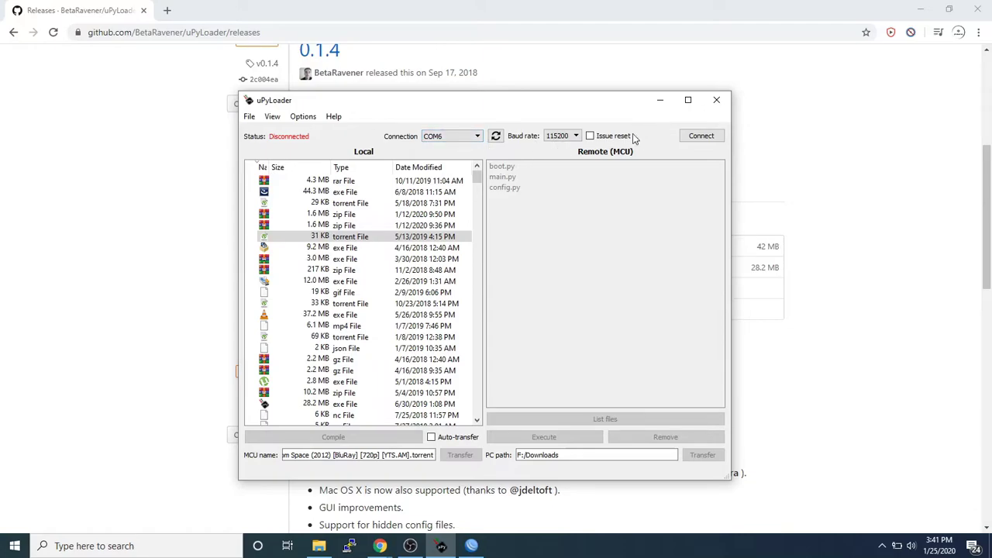
{"action": "left_click", "coordinate": [695, 137]}
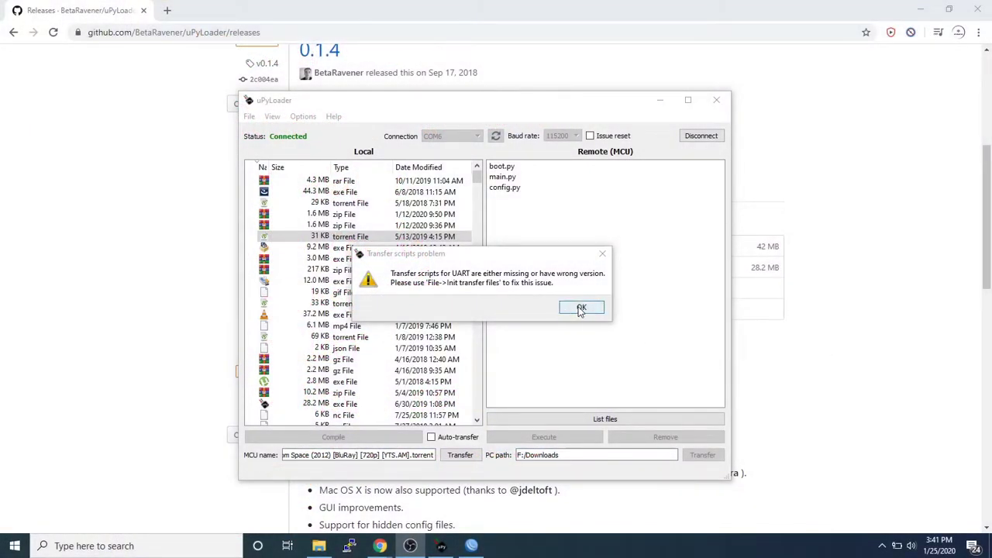
{"action": "left_click", "coordinate": [579, 307]}
{"action": "left_click", "coordinate": [248, 116]}
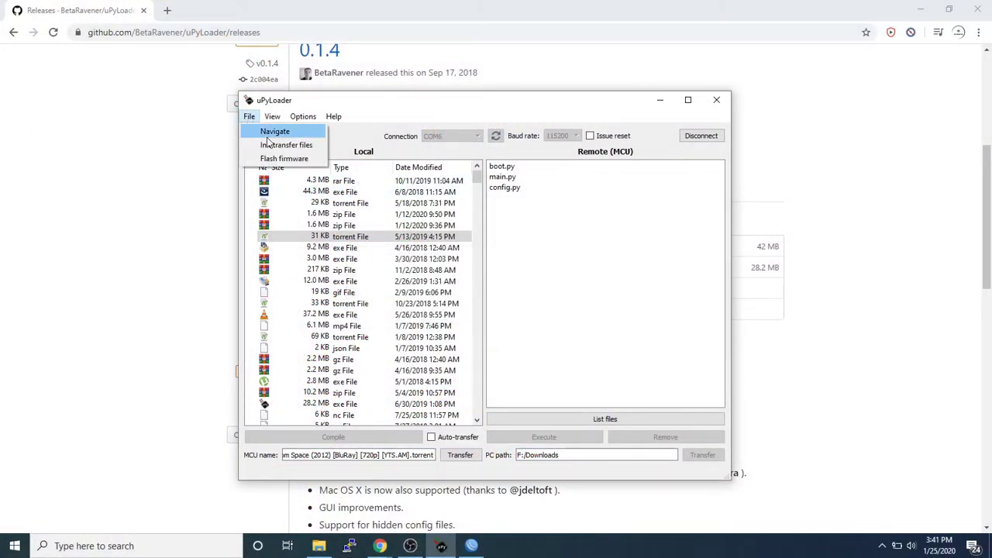
{"action": "left_click", "coordinate": [270, 145]}
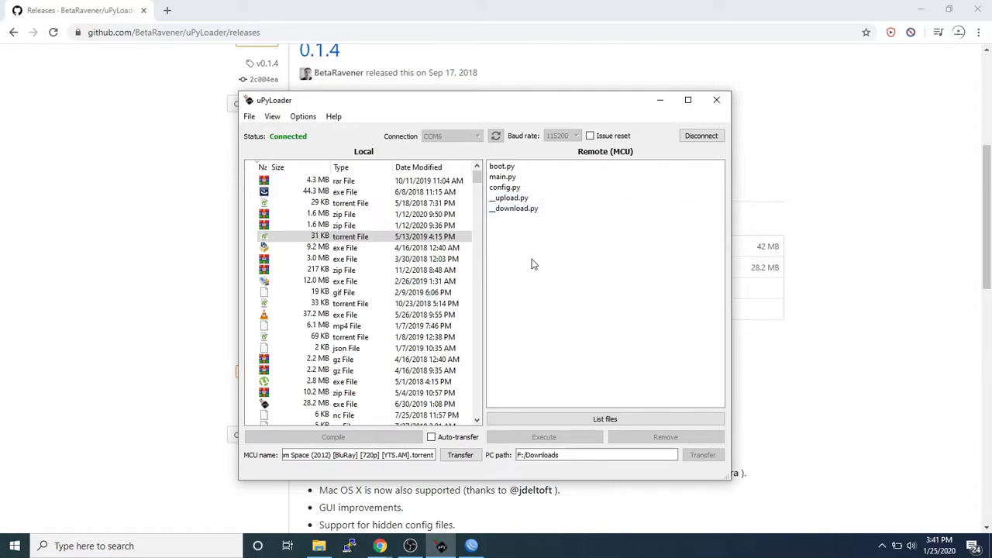
Step: Open config.py from the board in the code editor and review the KEY_1 and KEY_2 entries
{"action": "double_click", "coordinate": [502, 188]}
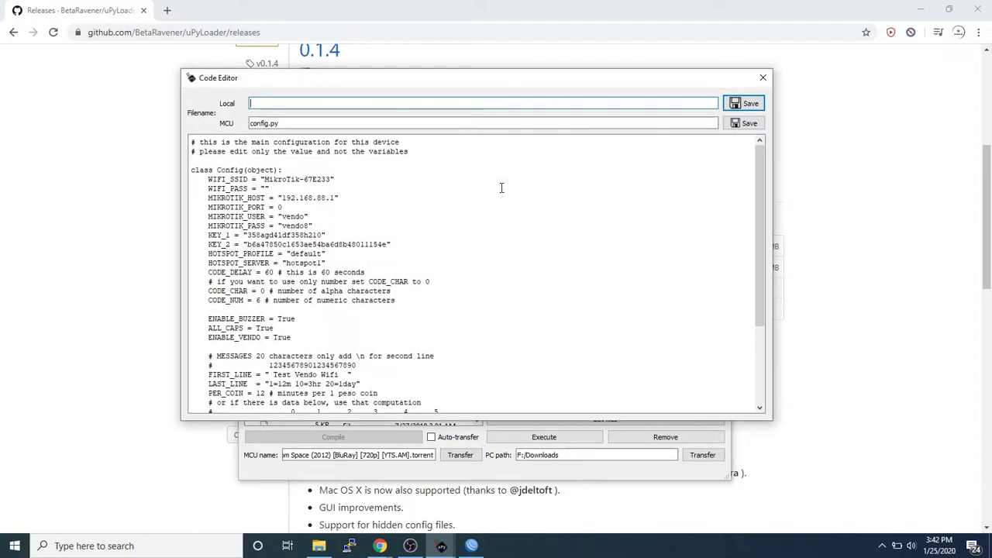
{"action": "scroll", "coordinate": [322, 191], "scroll_direction": "down", "scroll_amount": 1}
{"action": "scroll", "coordinate": [322, 191], "scroll_direction": "up", "scroll_amount": 2}
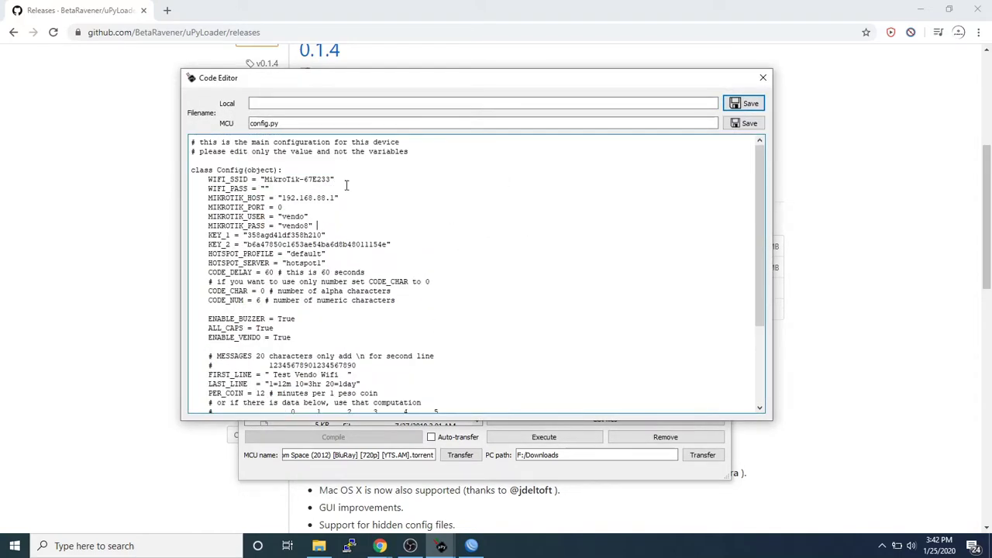
{"action": "left_click_drag", "start_coordinate": [400, 240], "coordinate": [191, 232]}
{"action": "left_click", "coordinate": [381, 246]}
{"action": "left_click_drag", "start_coordinate": [395, 245], "coordinate": [186, 232]}
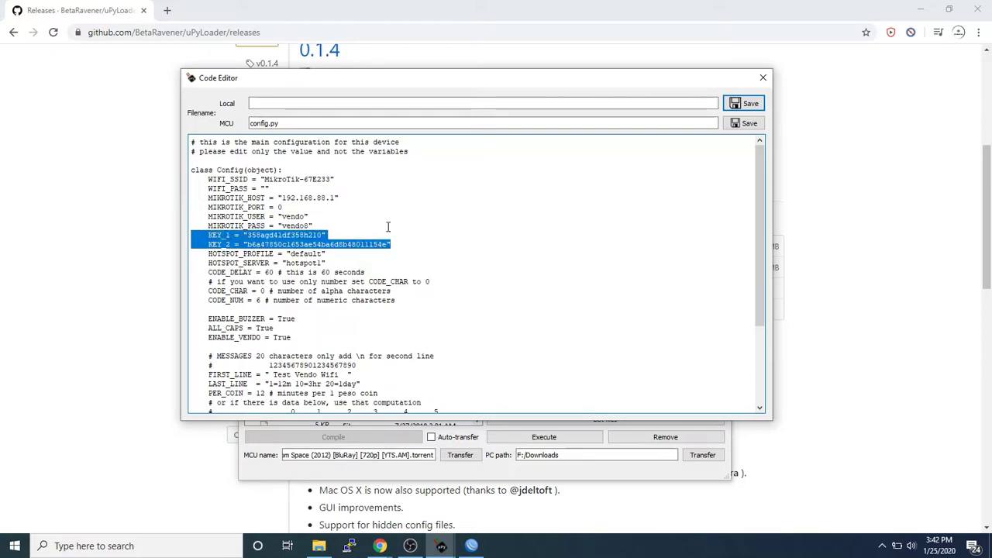
{"action": "left_click", "coordinate": [428, 217]}
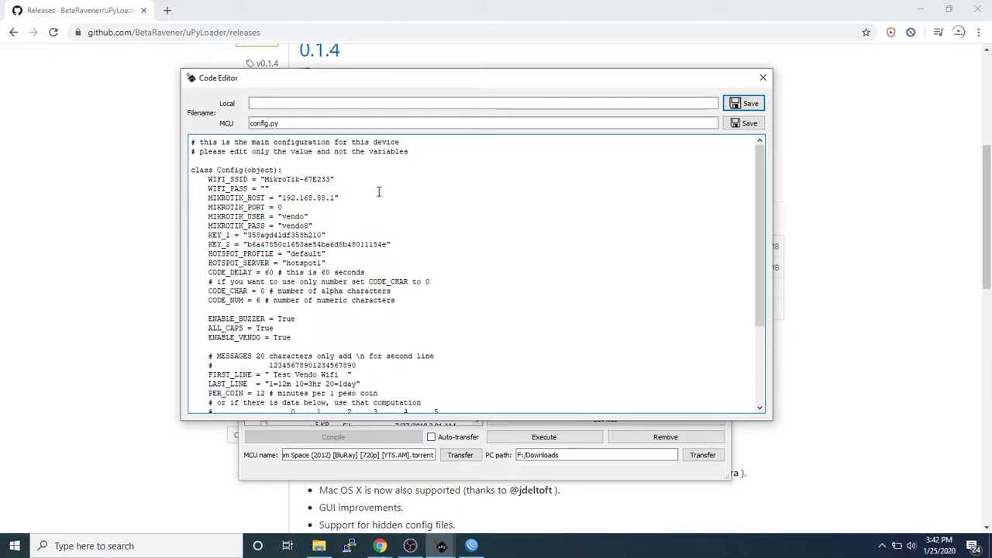
Step: Compare the WIFI_SSID value in config.py with the SSID in the wlan1 wireless settings in WinBox
{"action": "left_click_drag", "start_coordinate": [264, 179], "coordinate": [331, 179]}
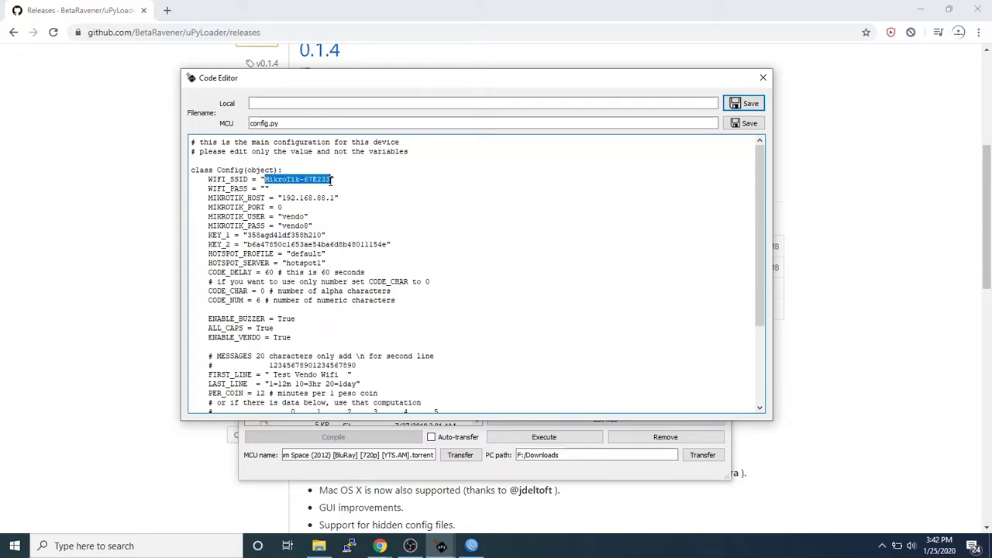
{"action": "left_click", "coordinate": [471, 546]}
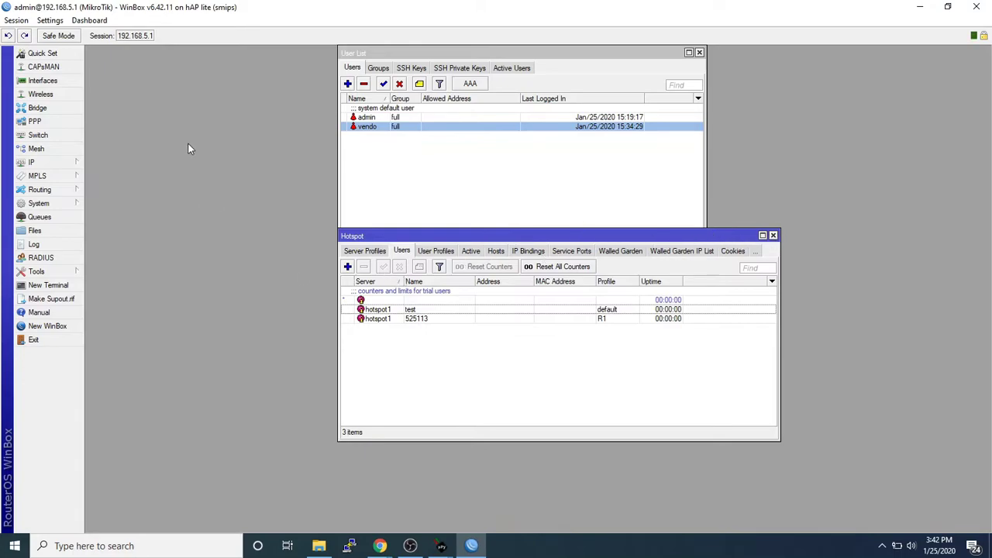
{"action": "left_click", "coordinate": [40, 94]}
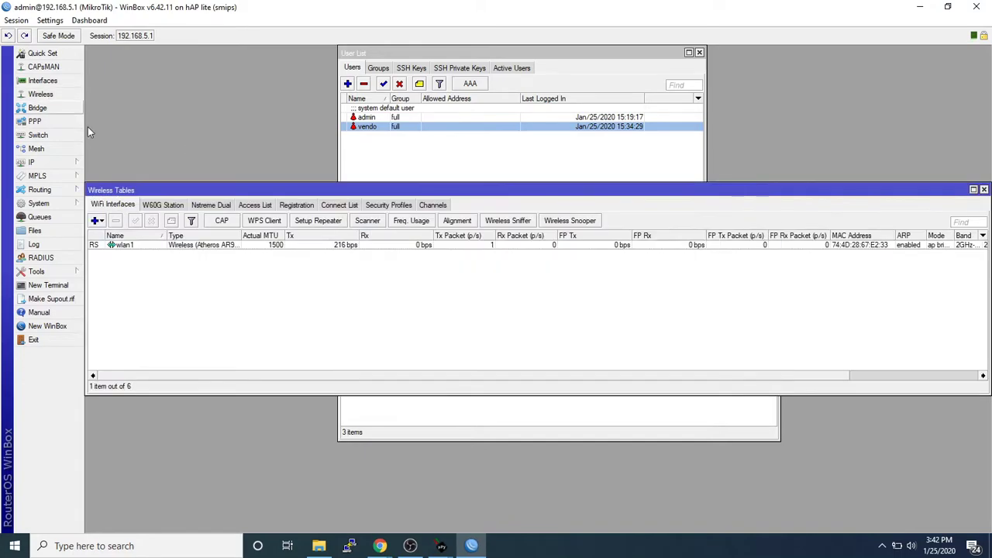
{"action": "double_click", "coordinate": [193, 246]}
{"action": "left_click", "coordinate": [425, 148]}
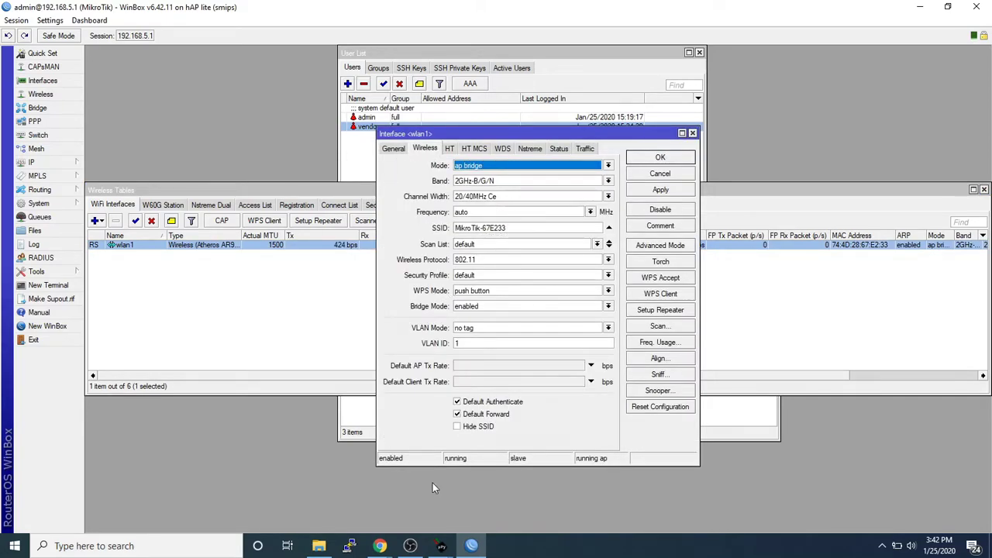
Step: Return to config.py in the uPyLoader code editor and review the HOTSPOT_PROFILE and HOTSPOT_SERVER values
{"action": "left_click", "coordinate": [441, 546]}
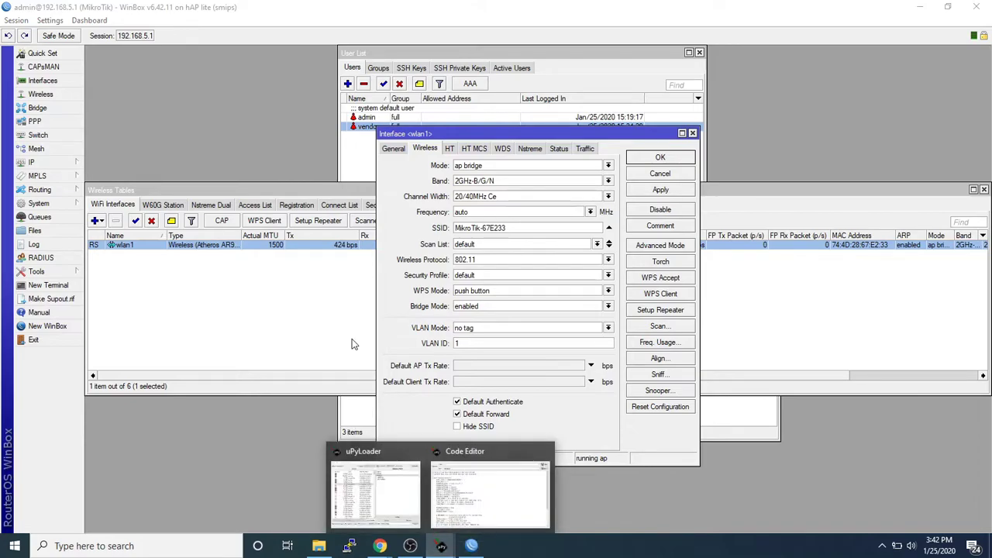
{"action": "left_click", "coordinate": [476, 482]}
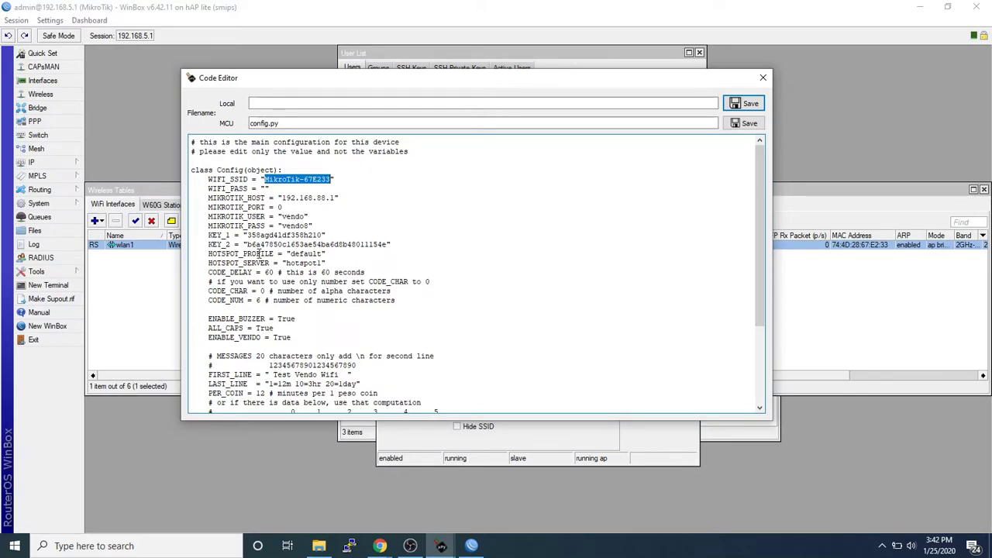
{"action": "double_click", "coordinate": [303, 253]}
{"action": "left_click", "coordinate": [240, 263]}
{"action": "double_click", "coordinate": [241, 264]}
{"action": "left_click", "coordinate": [304, 263]}
{"action": "double_click", "coordinate": [303, 263]}
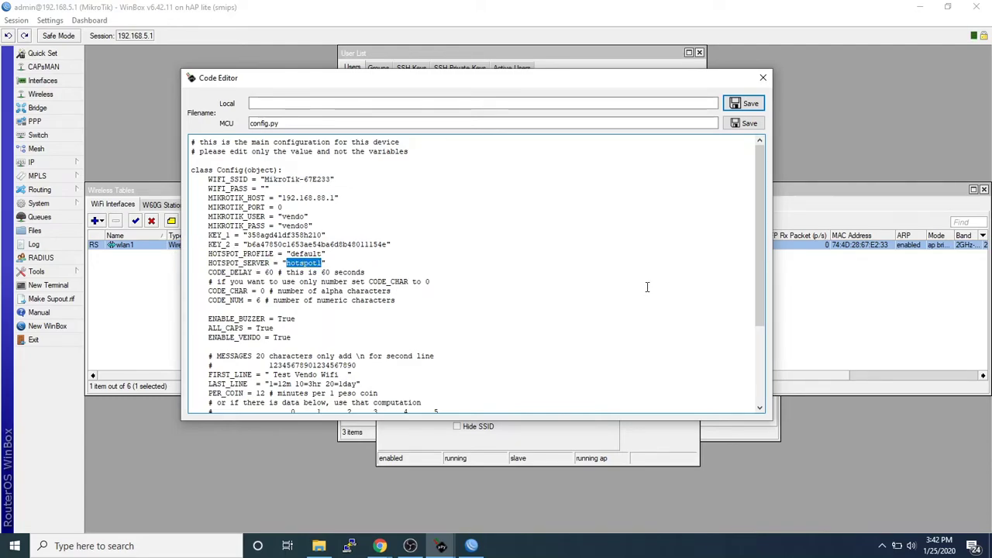
Step: Switch to WinBox and check the hotspot's servers, server profiles and user profiles against the names in config.py
{"action": "left_click", "coordinate": [847, 298]}
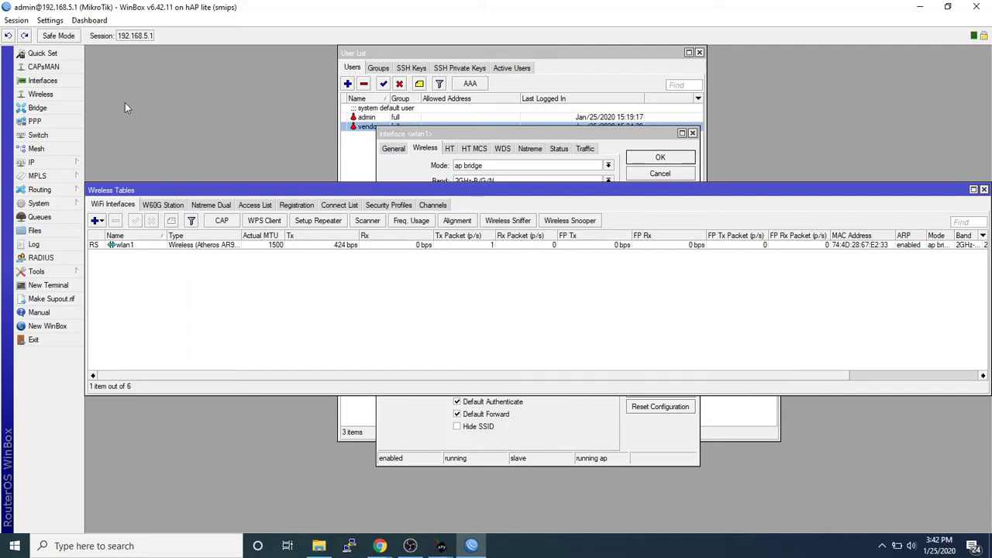
{"action": "left_click", "coordinate": [35, 162]}
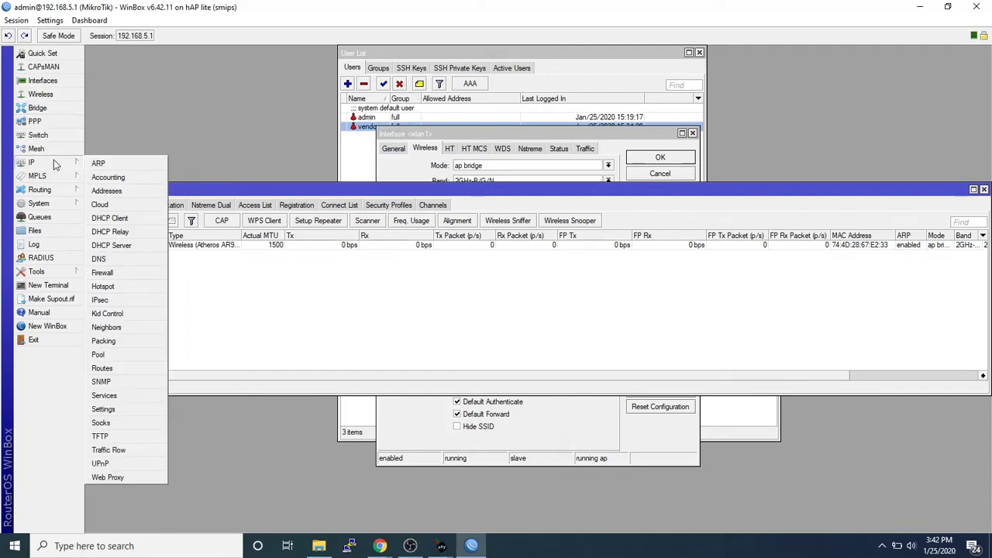
{"action": "left_click", "coordinate": [103, 286]}
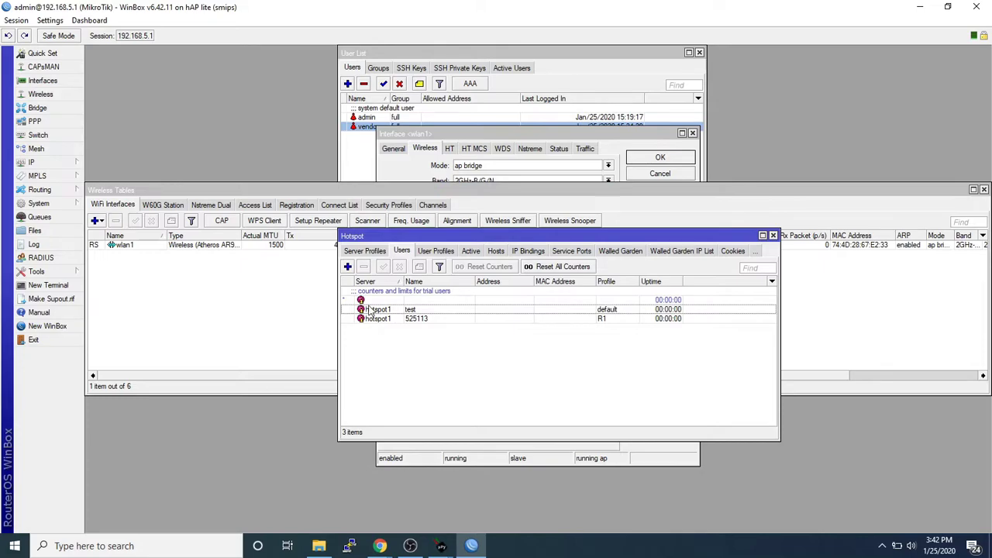
{"action": "left_click", "coordinate": [366, 251]}
{"action": "left_click", "coordinate": [354, 250]}
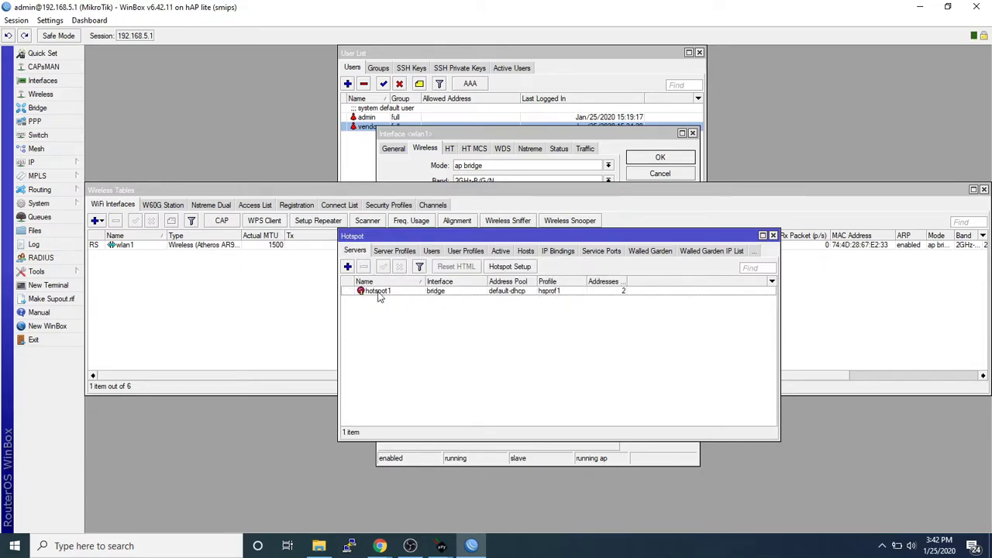
{"action": "left_click", "coordinate": [391, 251]}
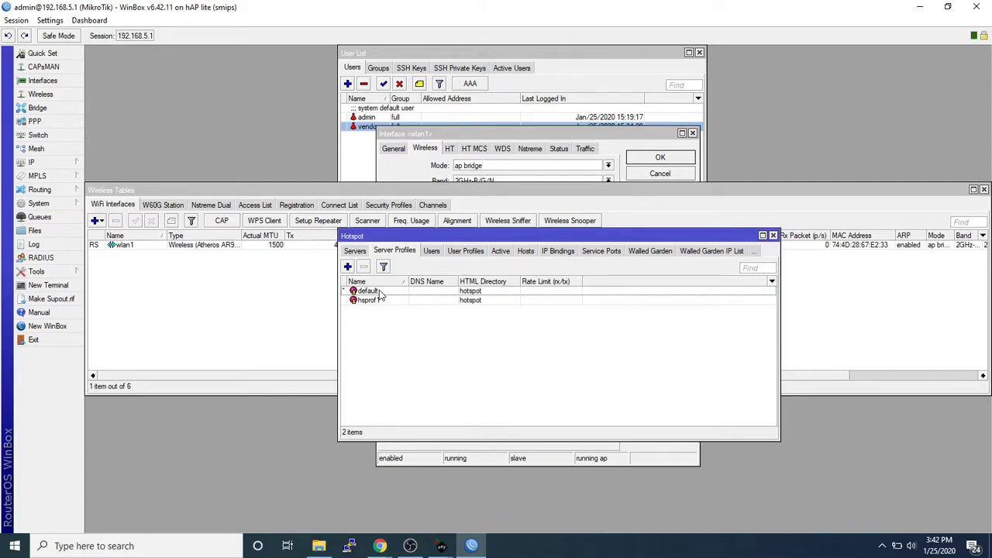
{"action": "left_click", "coordinate": [431, 253]}
{"action": "left_click", "coordinate": [436, 251]}
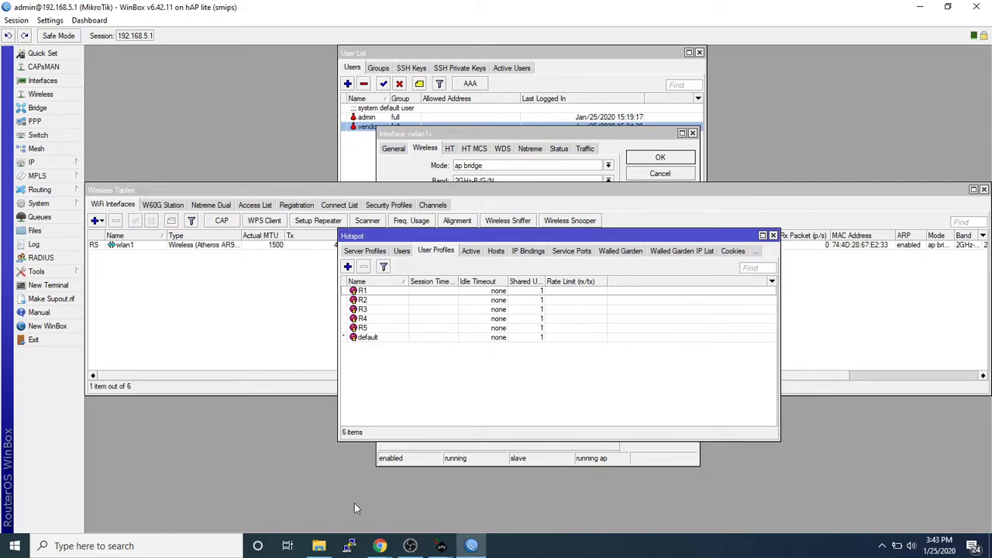
Step: Return to config.py in the uPyLoader code editor and review the code delay, CODE_CHAR and CODE_NUM settings
{"action": "left_click", "coordinate": [440, 547]}
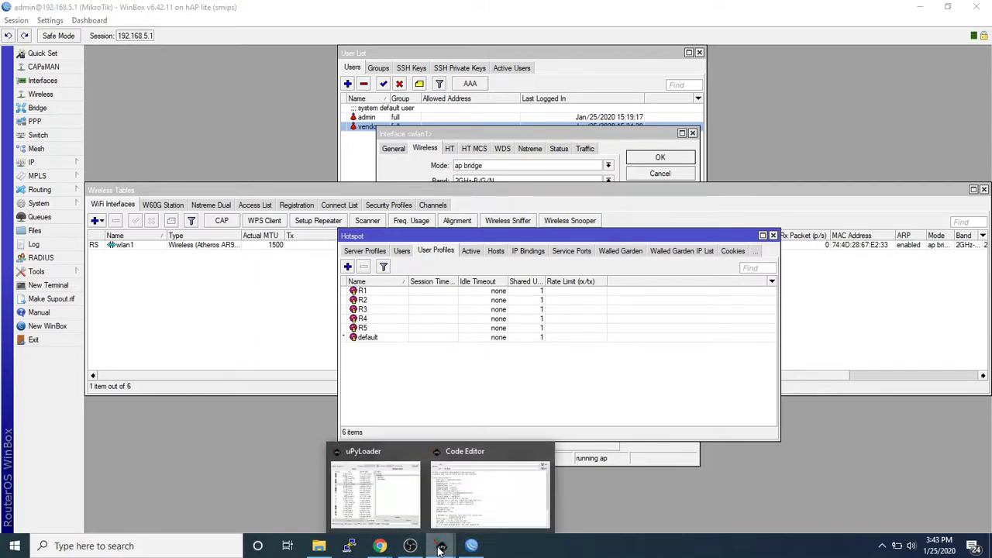
{"action": "left_click", "coordinate": [463, 488]}
{"action": "left_click", "coordinate": [286, 312]}
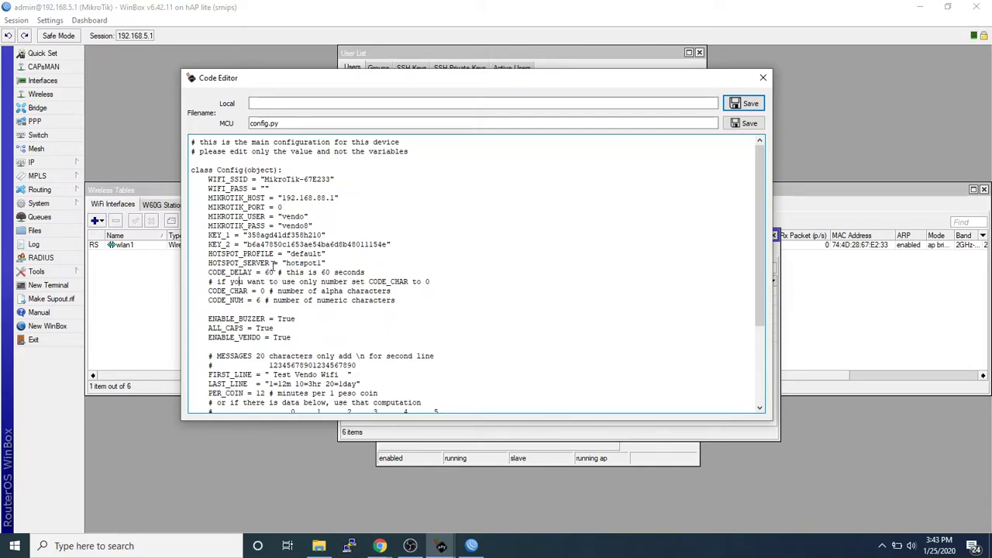
{"action": "left_click", "coordinate": [240, 282]}
{"action": "double_click", "coordinate": [230, 302]}
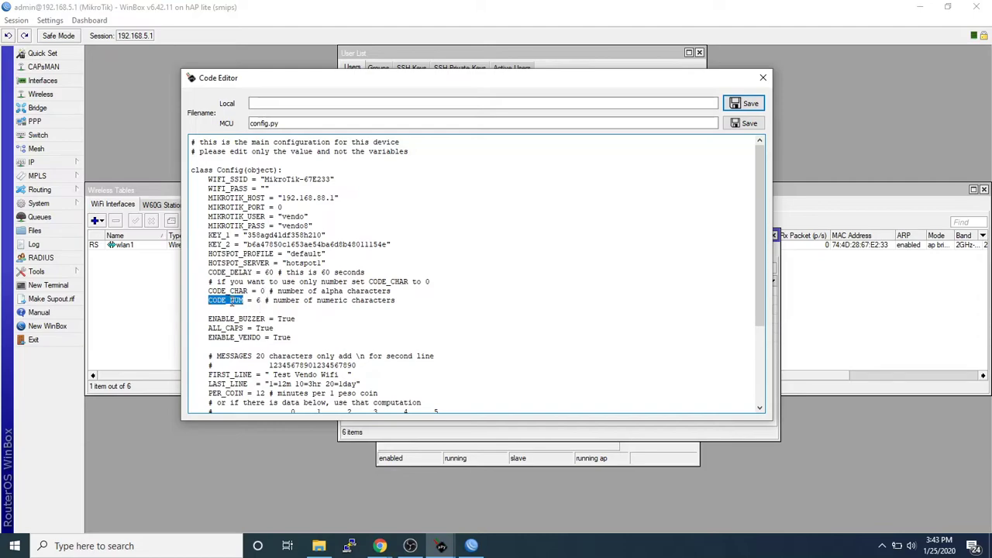
{"action": "left_click", "coordinate": [256, 290]}
{"action": "double_click", "coordinate": [233, 301]}
{"action": "left_click", "coordinate": [274, 291]}
{"action": "scroll", "coordinate": [347, 351], "scroll_direction": "down", "scroll_amount": 3}
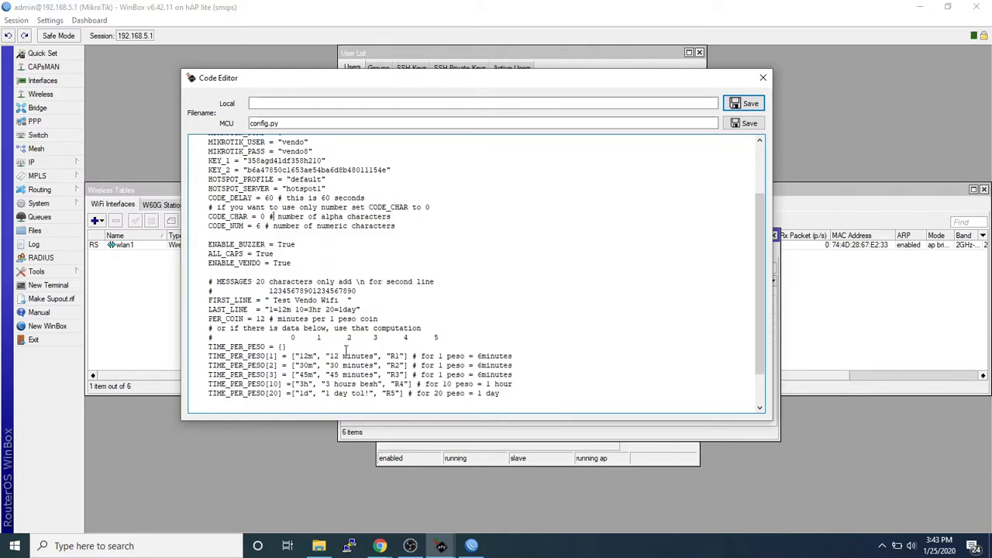
Step: Review ENABLE_VENDO and change the FIRST_LINE message in config.py to "Try Vendo Wifi"
{"action": "double_click", "coordinate": [237, 263]}
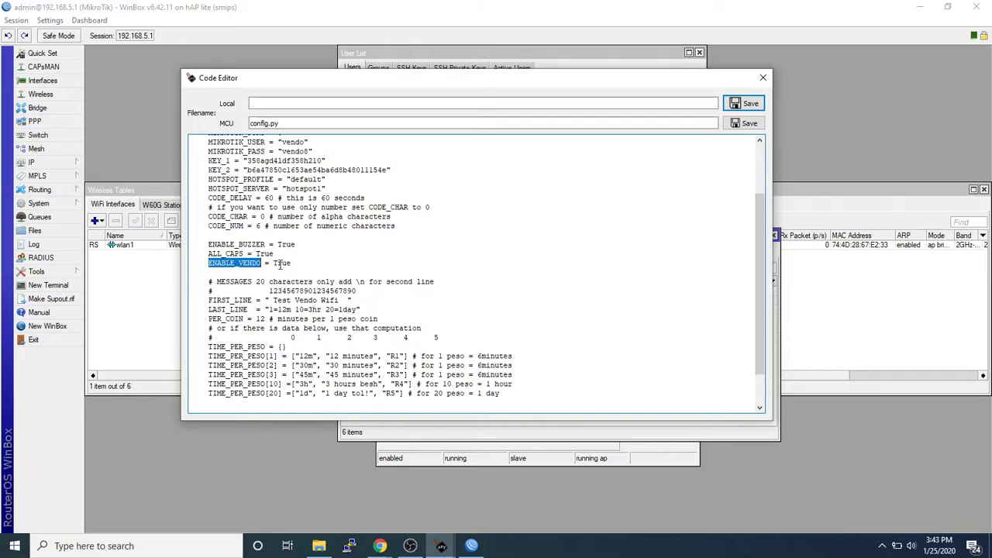
{"action": "left_click", "coordinate": [362, 299]}
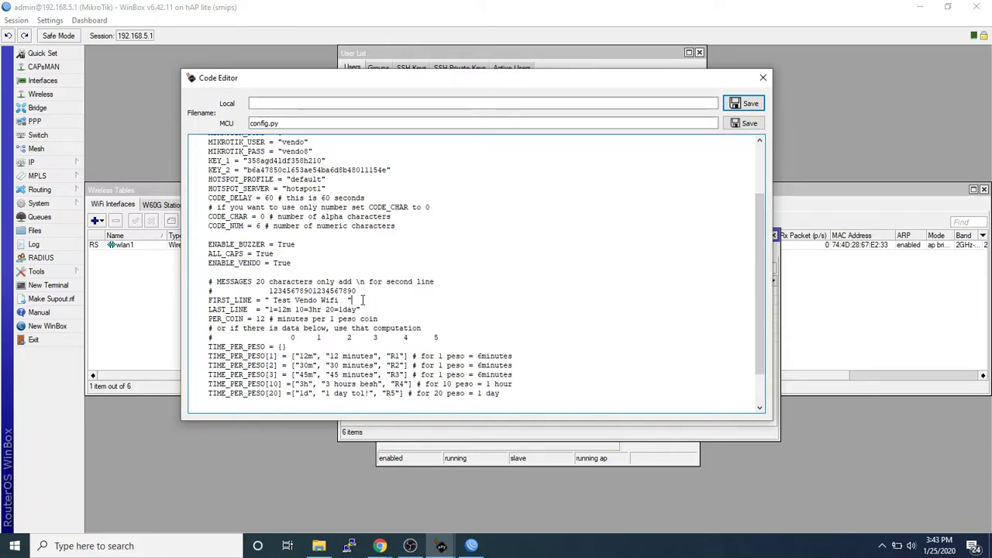
{"action": "double_click", "coordinate": [281, 301]}
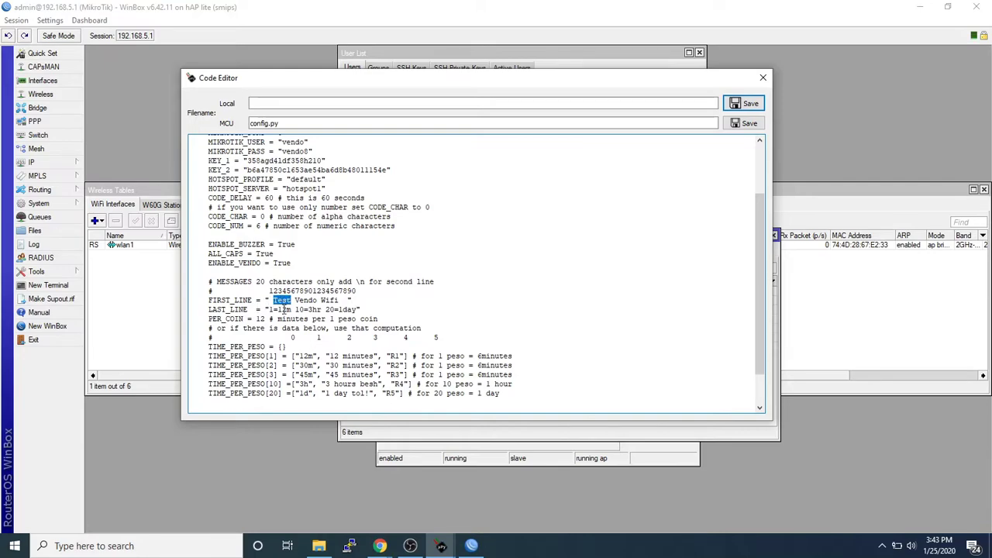
{"action": "type", "text": "Ttr"}
{"action": "key", "text": "BackSpace"}
{"action": "key", "text": "BackSpace"}
{"action": "type", "text": "ry"}
{"action": "left_click", "coordinate": [282, 309]}
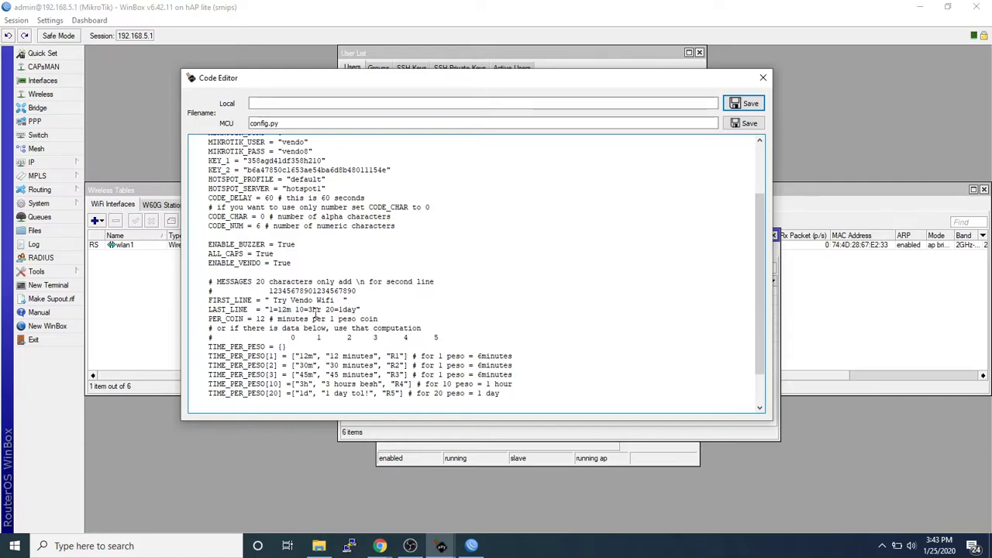
Step: Examine the LAST_LINE message, the PER_COIN minutes and the TIME_PER_PESO rate entries in config.py
{"action": "double_click", "coordinate": [338, 309]}
{"action": "double_click", "coordinate": [232, 319]}
{"action": "double_click", "coordinate": [260, 319]}
{"action": "left_click_drag", "start_coordinate": [317, 318], "coordinate": [354, 318]}
{"action": "left_click", "coordinate": [271, 337]}
{"action": "scroll", "coordinate": [221, 308], "scroll_direction": "down", "scroll_amount": 2}
{"action": "left_click_drag", "start_coordinate": [196, 292], "coordinate": [173, 319]}
{"action": "left_click", "coordinate": [399, 377]}
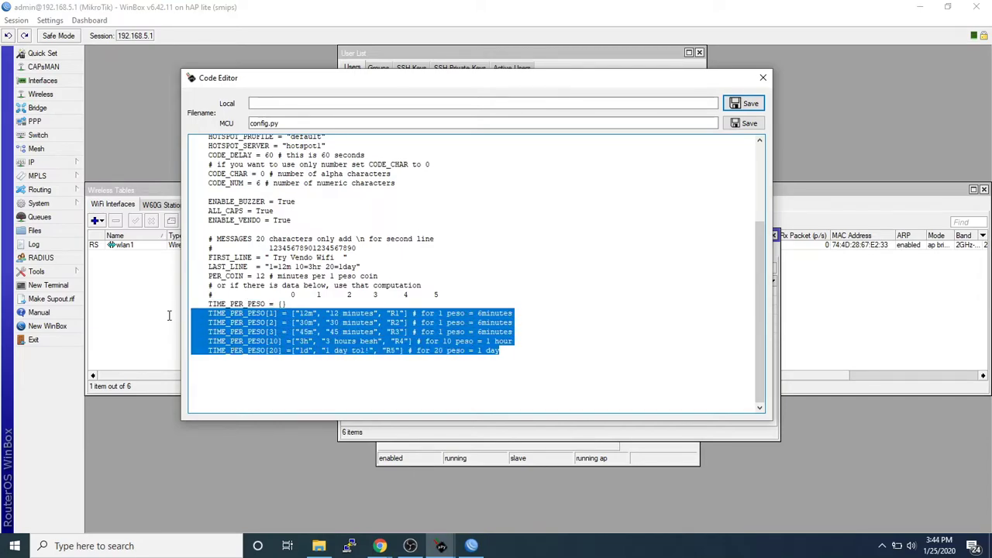
{"action": "left_click", "coordinate": [249, 365]}
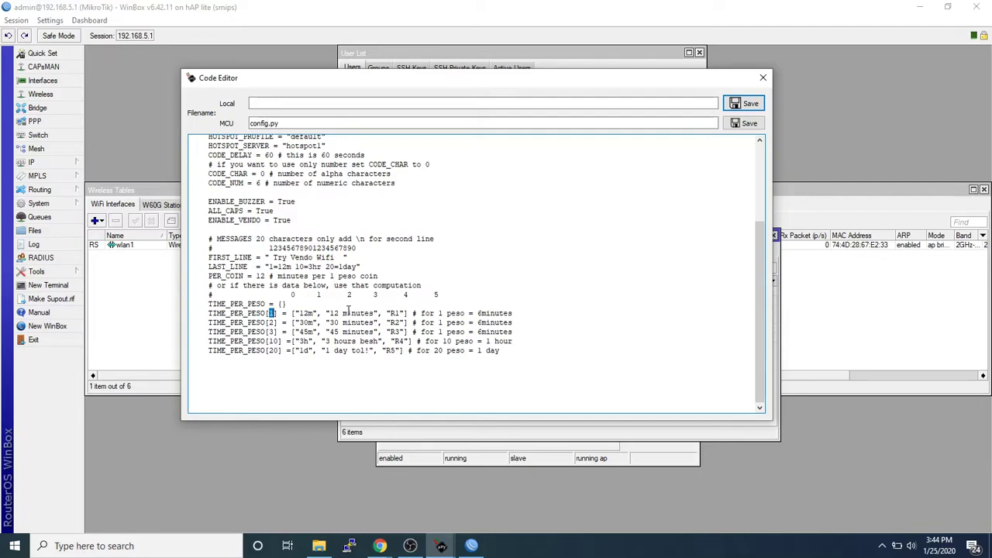
Step: Check the display text of the 1-peso rate in config.py, then place the code editor and WinBox's Hotspot window apart for comparison
{"action": "left_click_drag", "start_coordinate": [329, 312], "coordinate": [379, 312]}
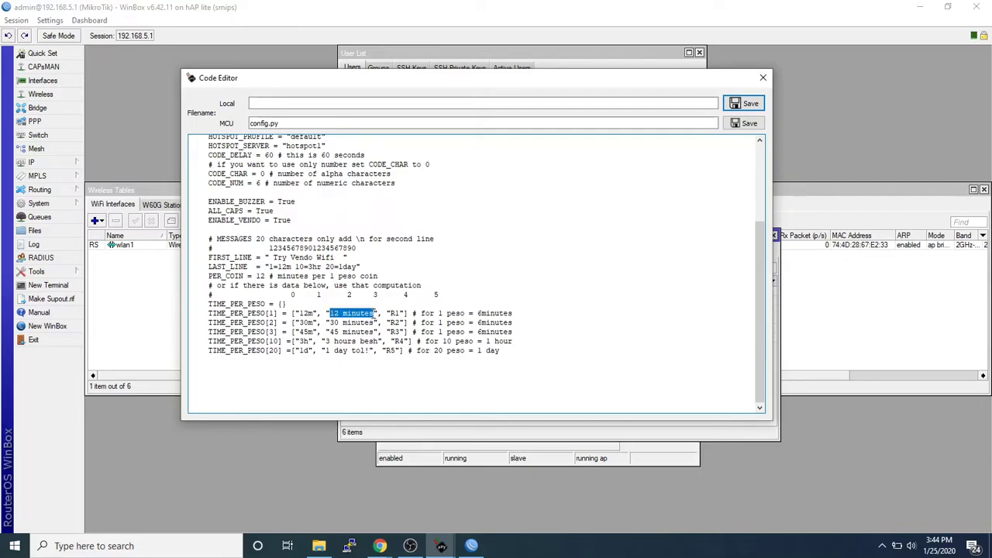
{"action": "left_click", "coordinate": [393, 376]}
{"action": "left_click_drag", "start_coordinate": [279, 77], "coordinate": [553, 175]}
{"action": "left_click_drag", "start_coordinate": [368, 235], "coordinate": [192, 193]}
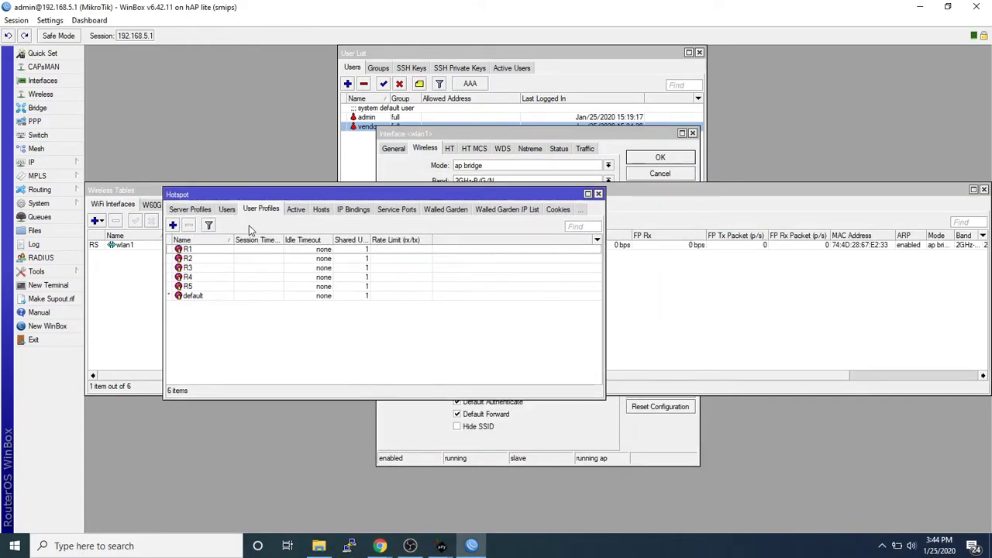
Step: Inspect the queue, advertise and login/logout script settings of hotspot user profile R1, leaving the profile unedited
{"action": "double_click", "coordinate": [199, 247]}
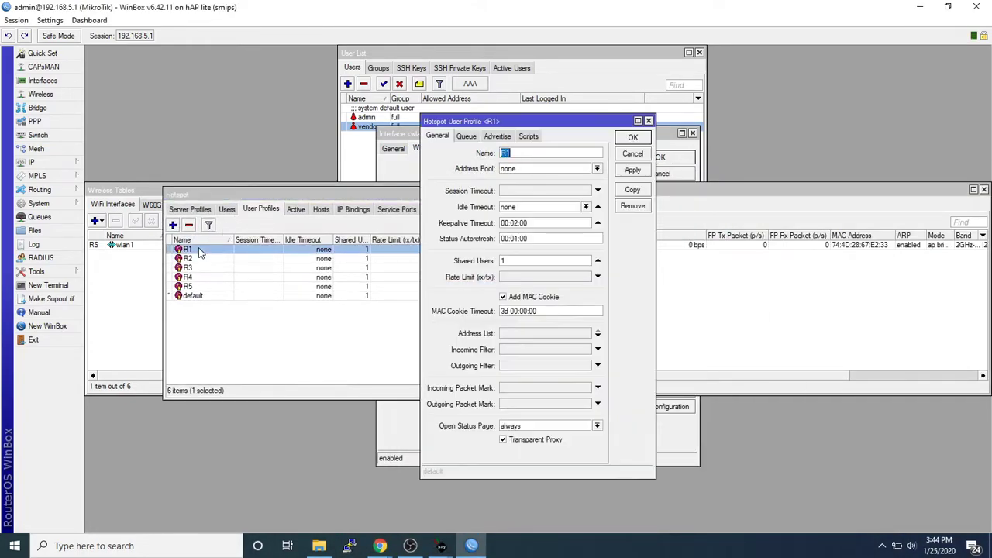
{"action": "left_click", "coordinate": [469, 137]}
{"action": "left_click", "coordinate": [496, 138]}
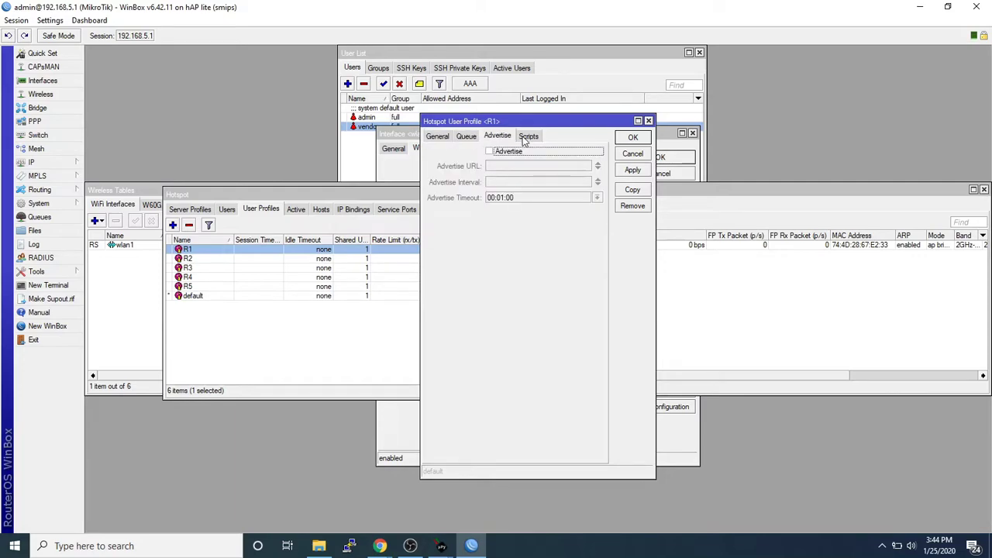
{"action": "left_click", "coordinate": [527, 137]}
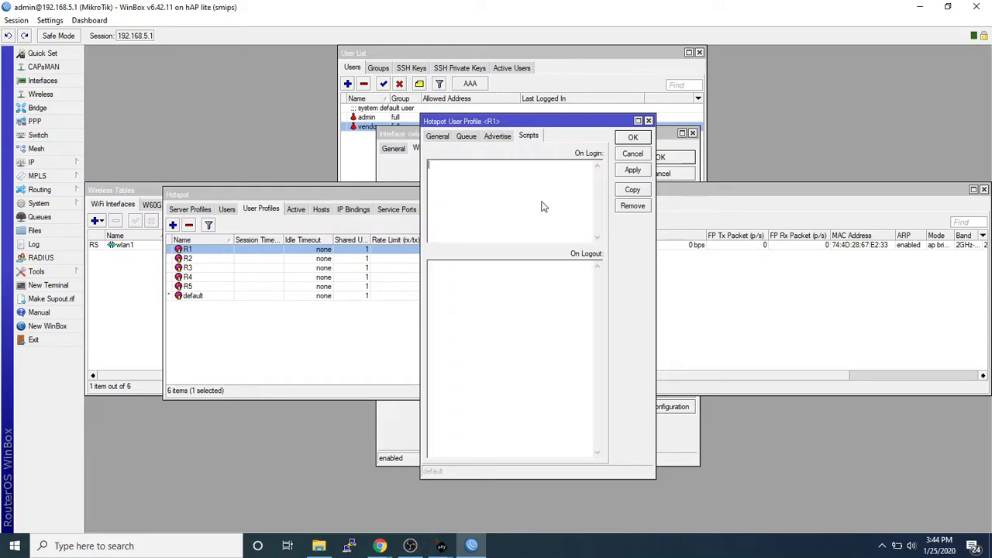
{"action": "left_click", "coordinate": [635, 158]}
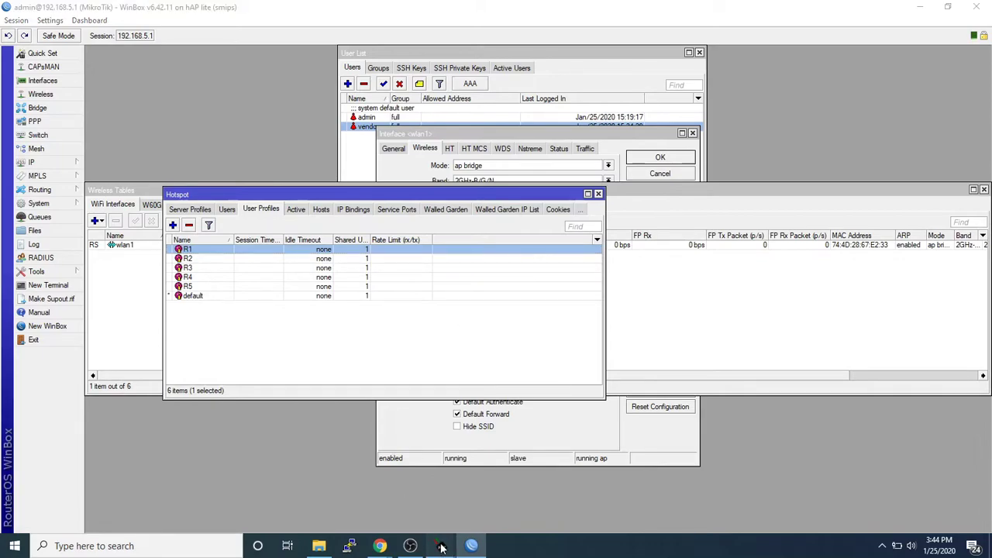
Step: Return to config.py in the uPyLoader code editor and review the coin amounts and display texts of the TIME_PER_PESO entries
{"action": "mouse_move", "coordinate": [440, 542]}
{"action": "left_click", "coordinate": [467, 481]}
{"action": "left_click", "coordinate": [517, 406]}
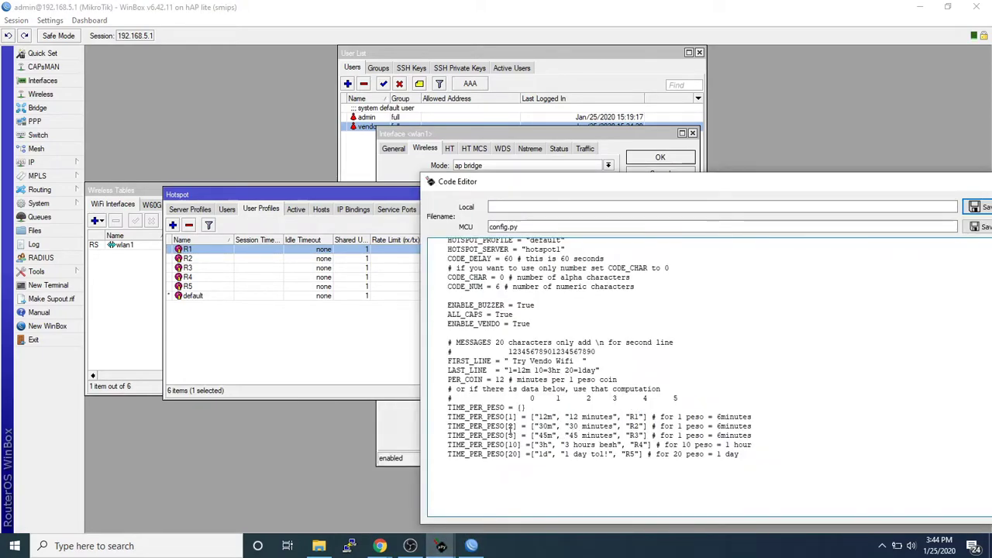
{"action": "double_click", "coordinate": [545, 426]}
{"action": "left_click", "coordinate": [512, 425]}
{"action": "left_click", "coordinate": [533, 447]}
{"action": "left_click_drag", "start_coordinate": [516, 457], "coordinate": [614, 454]}
{"action": "left_click", "coordinate": [609, 426]}
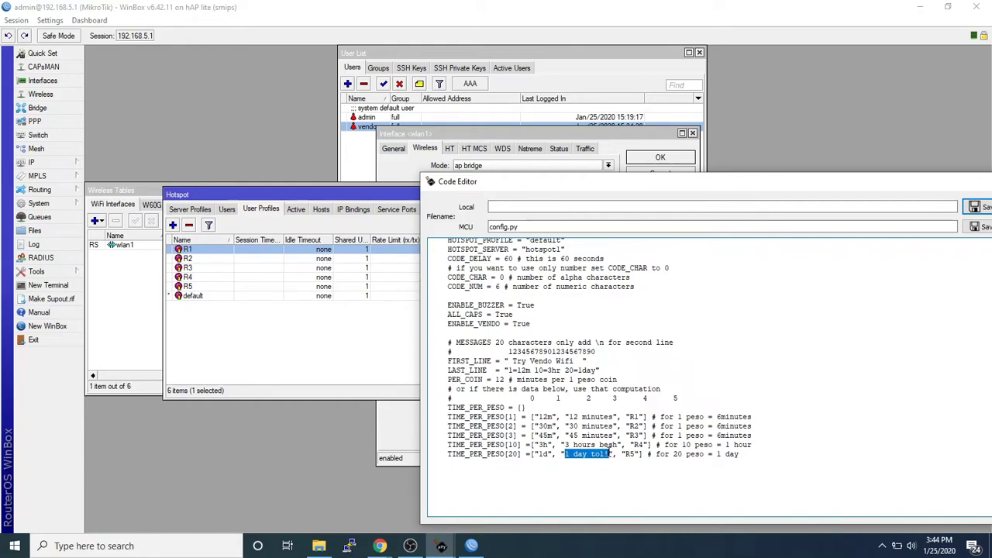
Step: Examine the user profile names and time-limit values in the TIME_PER_PESO entries against the hotspot's user profiles
{"action": "left_click", "coordinate": [630, 416]}
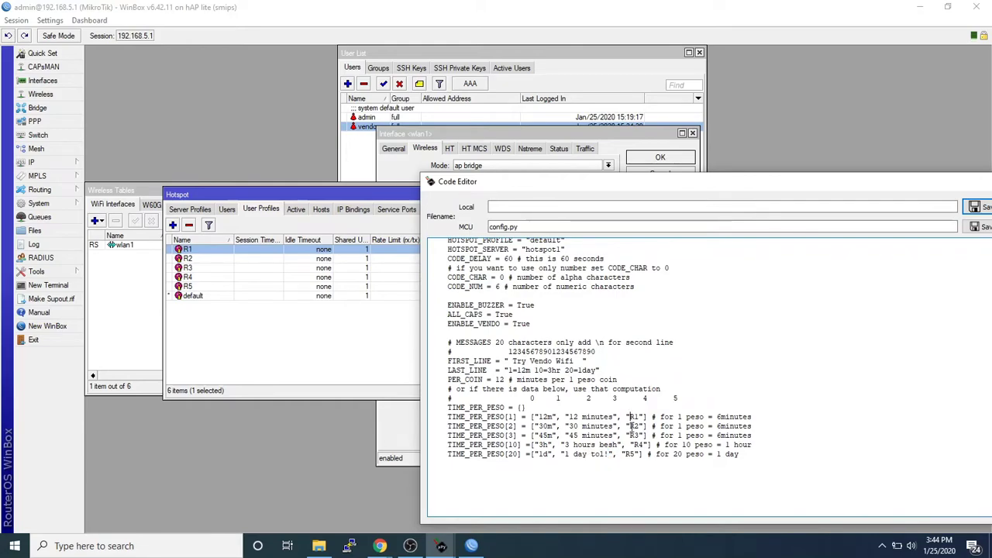
{"action": "double_click", "coordinate": [634, 426]}
{"action": "double_click", "coordinate": [633, 435]}
{"action": "double_click", "coordinate": [547, 426]}
{"action": "double_click", "coordinate": [546, 435]}
{"action": "double_click", "coordinate": [542, 444]}
{"action": "double_click", "coordinate": [546, 435]}
{"action": "double_click", "coordinate": [543, 444]}
{"action": "double_click", "coordinate": [543, 454]}
Step: Bring the whole code editor into view and save config.py to the MCU
{"action": "left_click_drag", "start_coordinate": [620, 186], "coordinate": [447, 157]}
{"action": "left_click", "coordinate": [814, 197]}
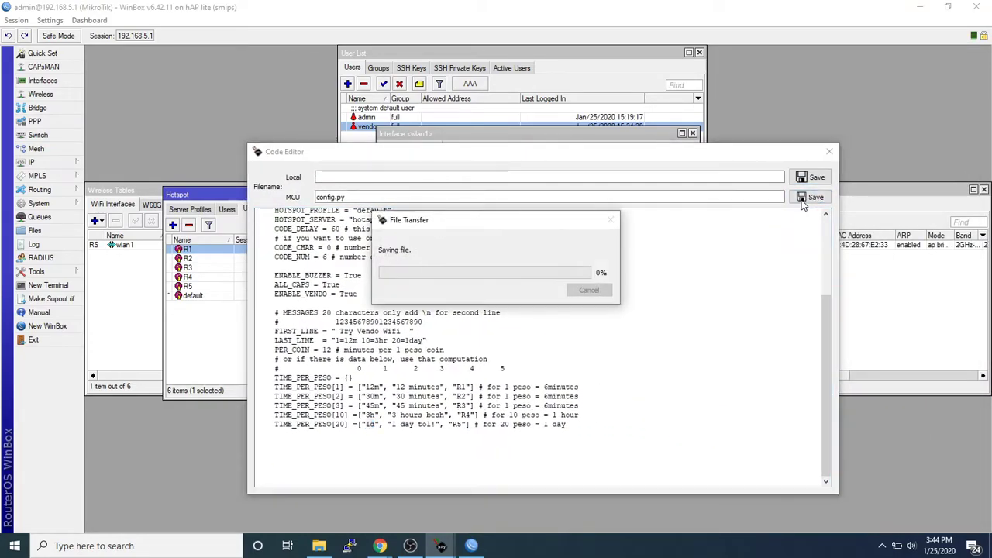